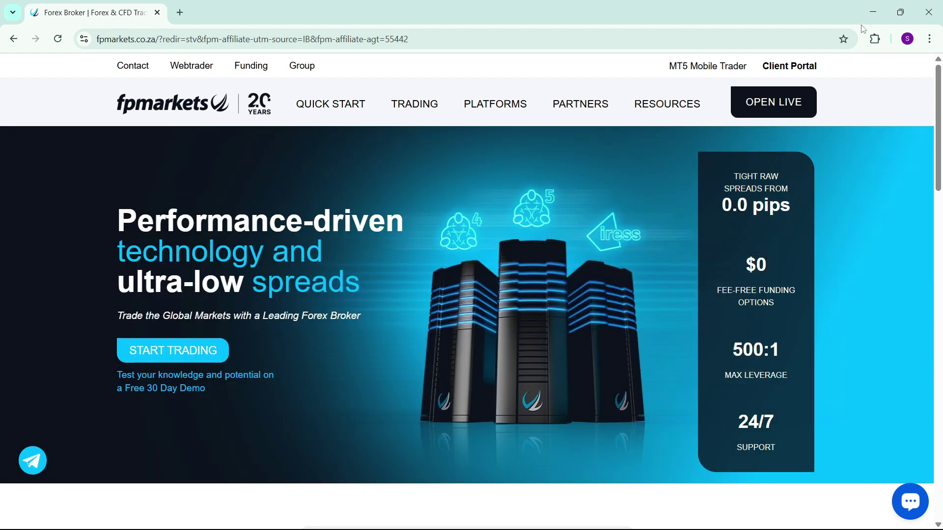
# Scroll down the demo registration form to the Select Platform section
pyautogui.moveTo(667, 104)
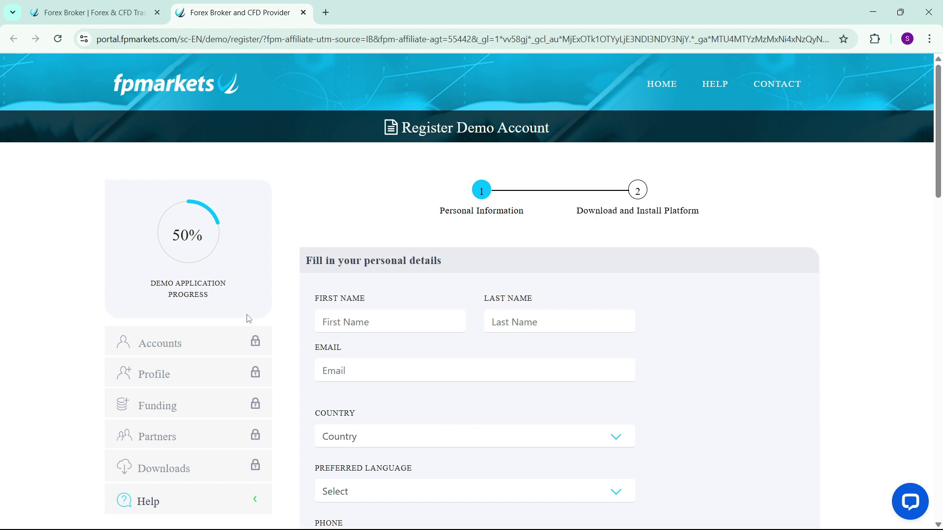
pyautogui.scroll(-2, 361, 319)
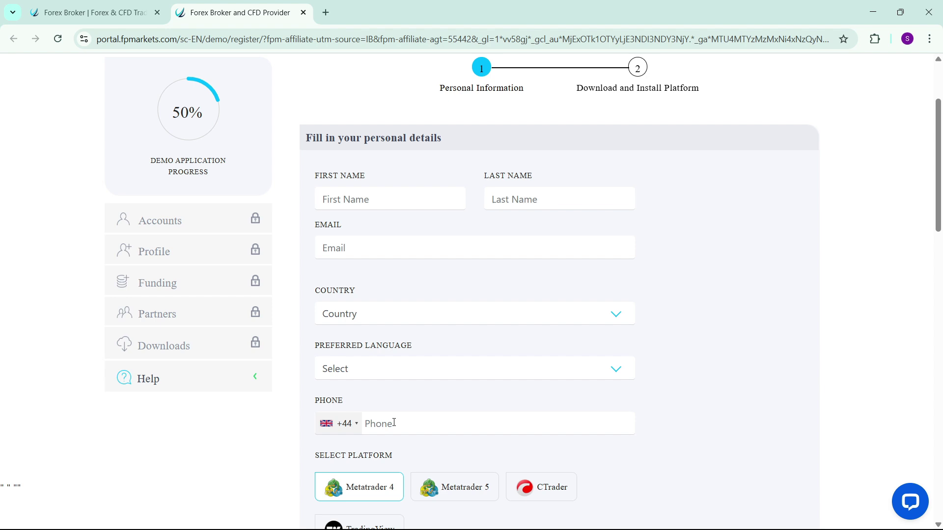
pyautogui.scroll(1, 438, 355)
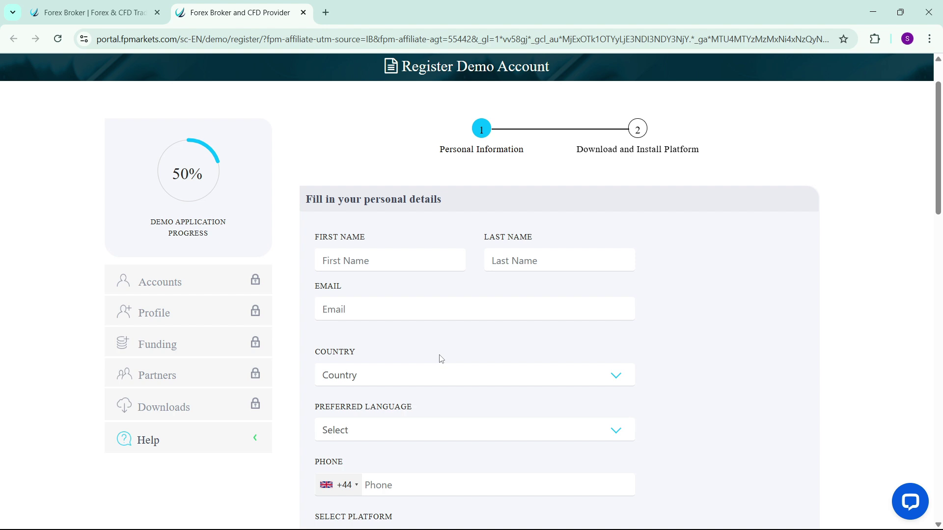
pyautogui.scroll(-9, 435, 333)
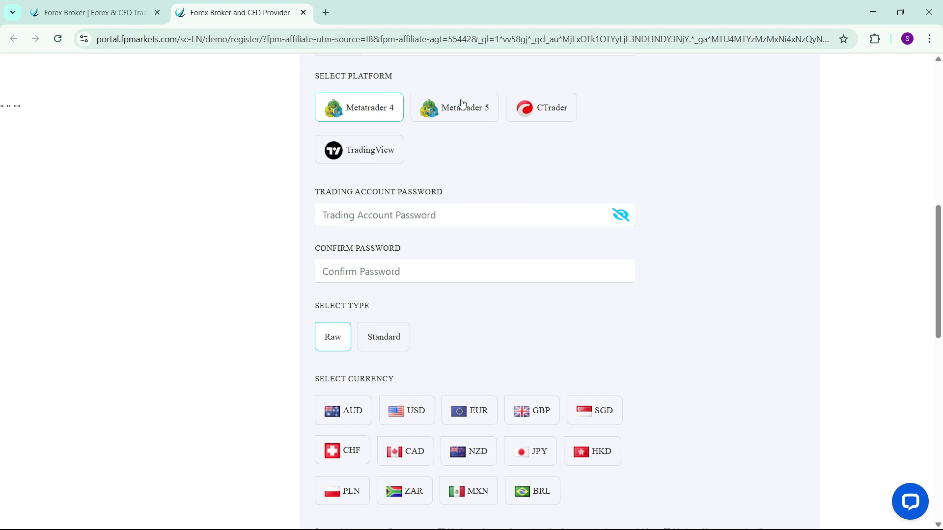
# Select MetaTrader 5 as the platform and enter the trading account password in both password fields
pyautogui.click(461, 104)
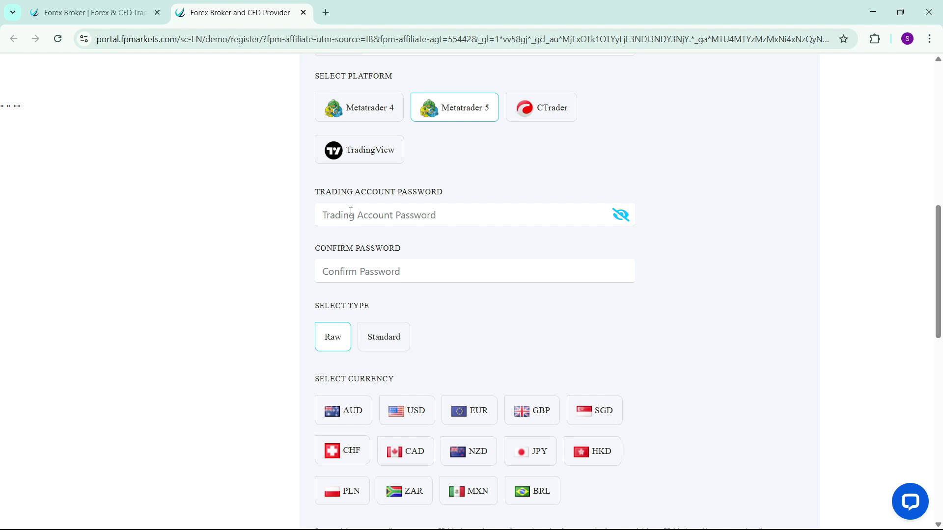
pyautogui.click(350, 211)
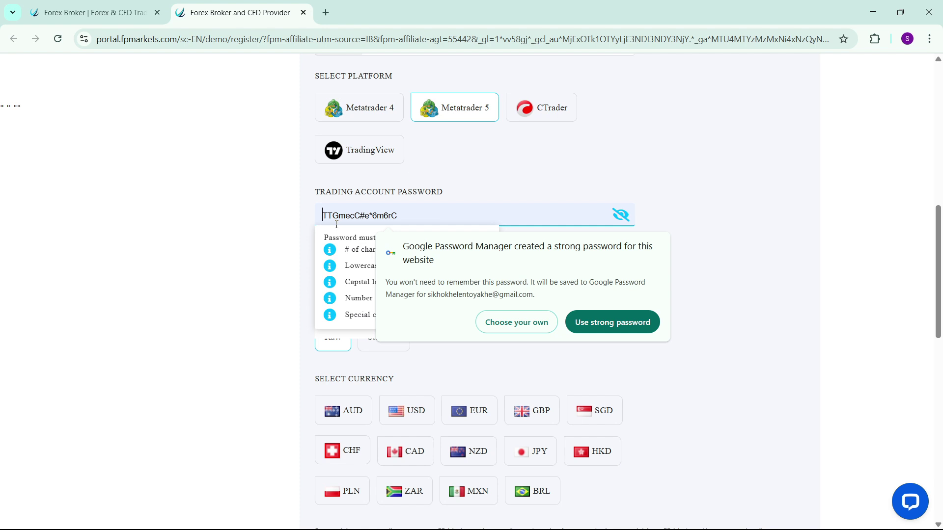
pyautogui.press('capslock')
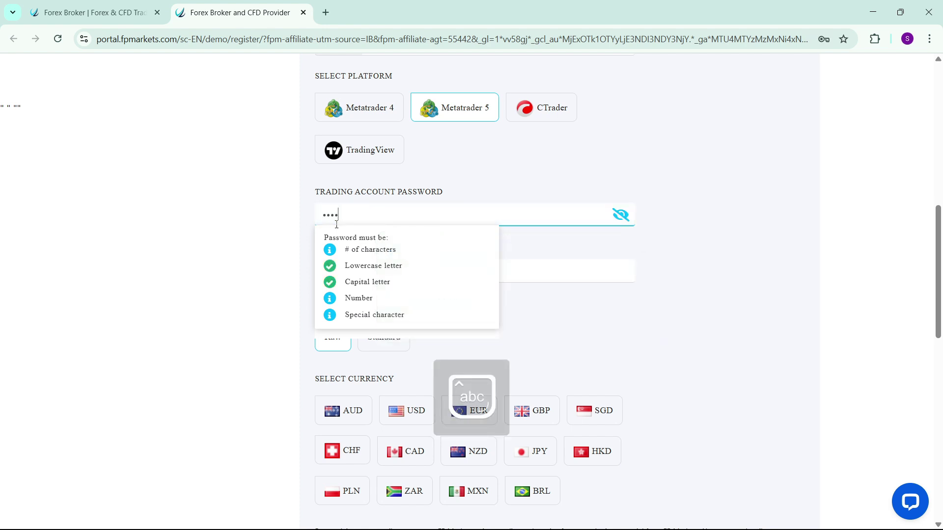
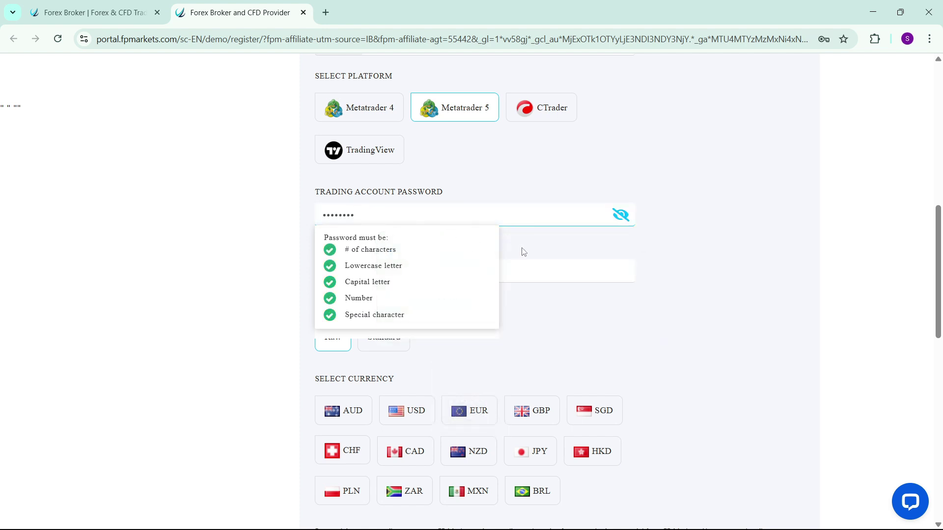
pyautogui.click(424, 264)
pyautogui.press('capslock')
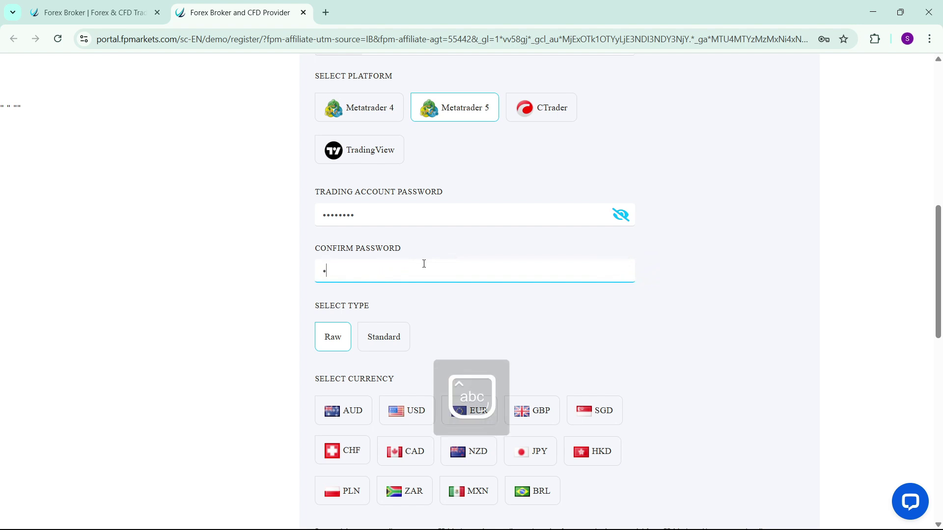
pyautogui.scroll(-3, 423, 263)
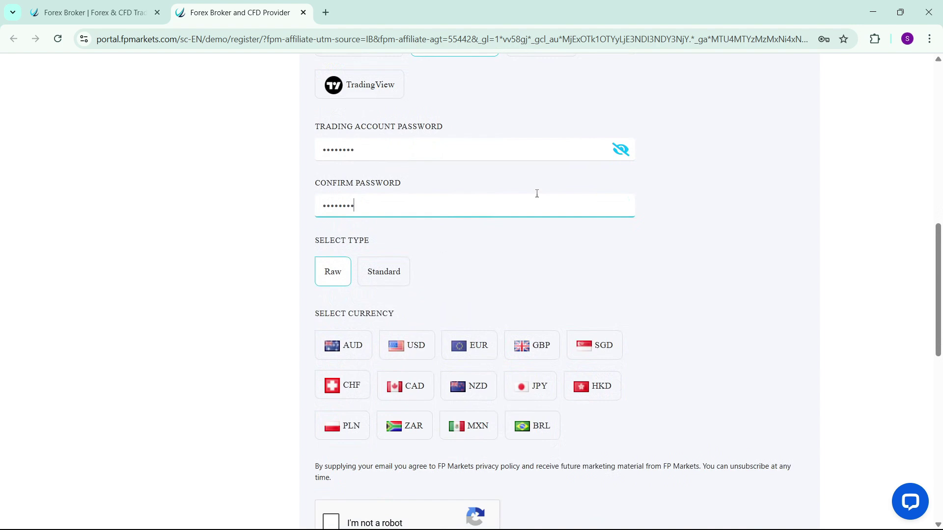
# Choose a Standard account in USD, tick 'I'm not a robot', and submit with Save and Next
pyautogui.click(685, 168)
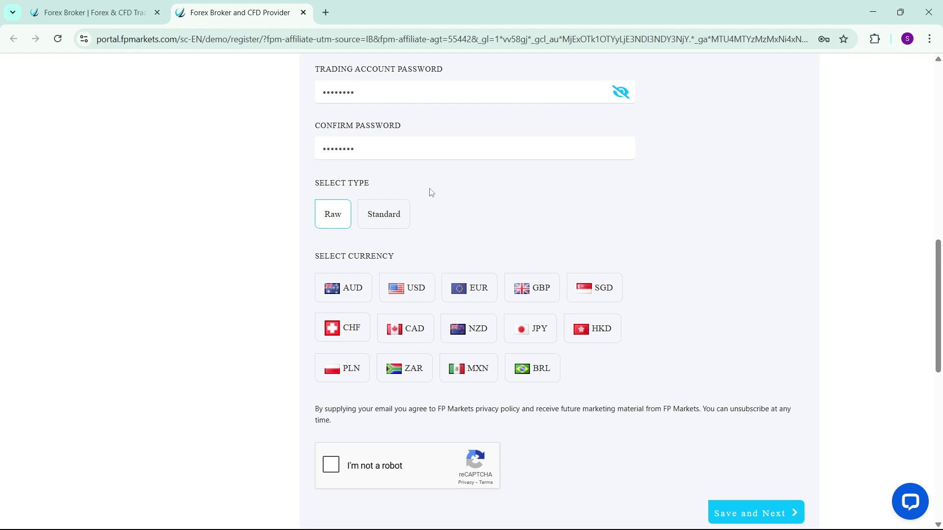
pyautogui.click(383, 216)
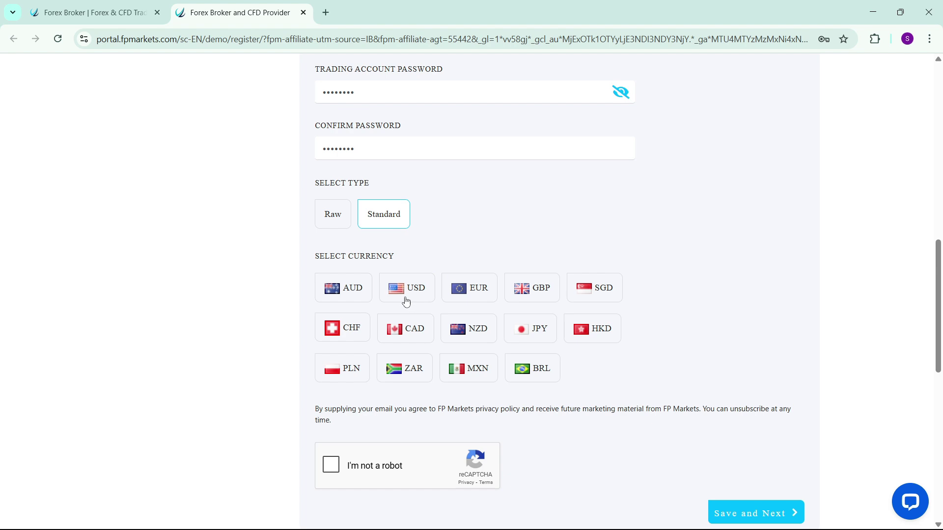
pyautogui.click(404, 299)
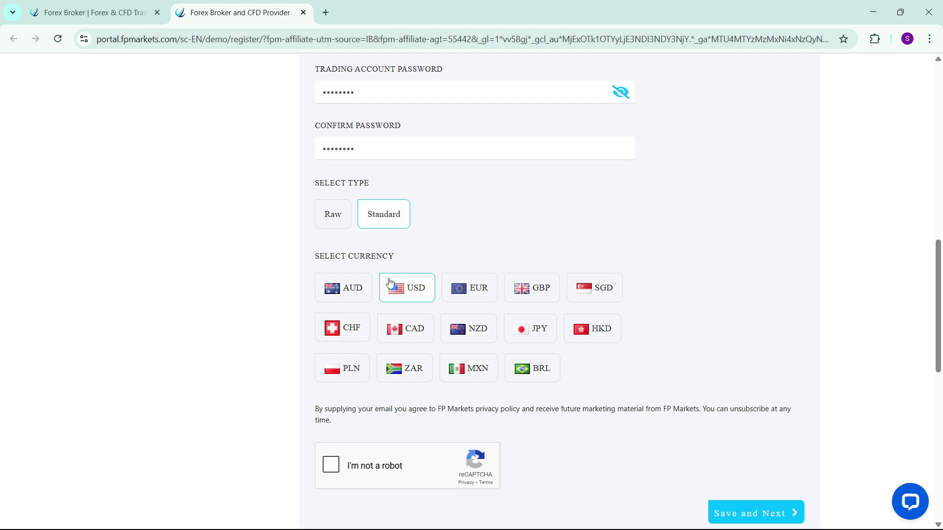
pyautogui.scroll(-2, 417, 319)
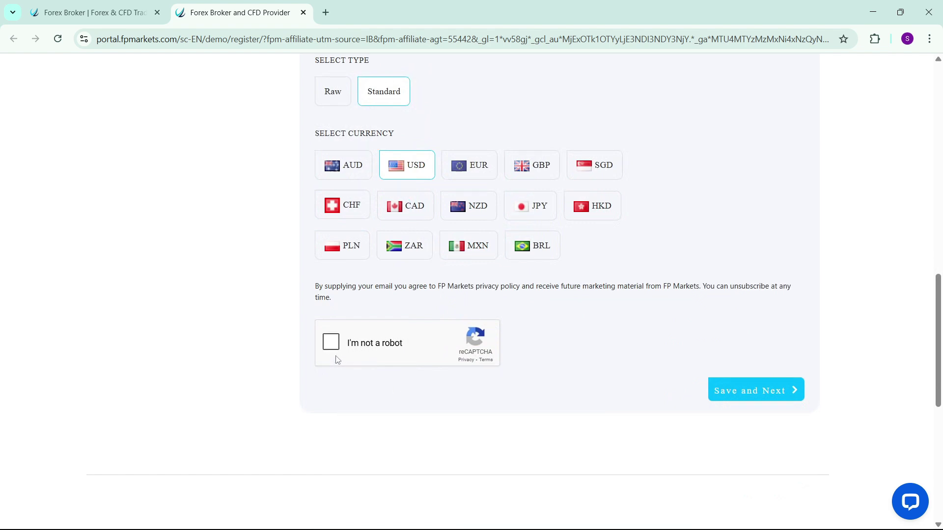
pyautogui.click(331, 341)
pyautogui.click(773, 393)
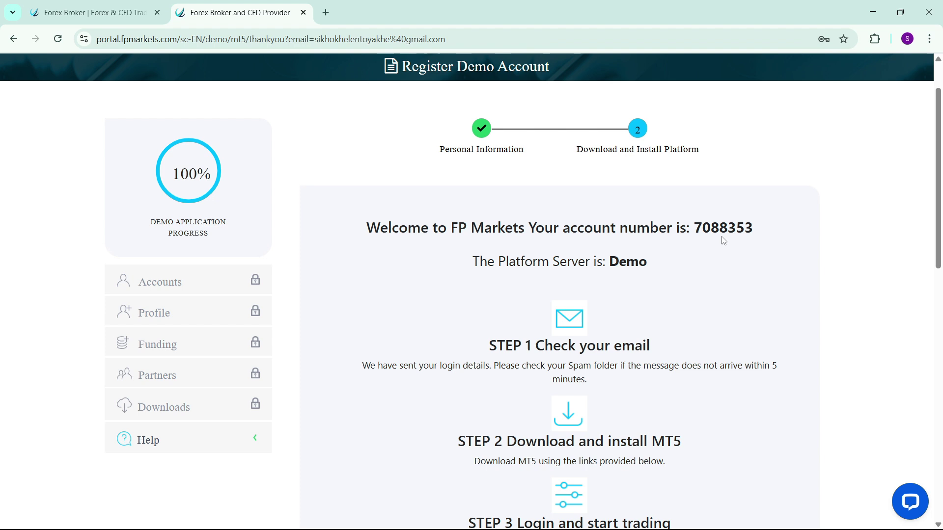
# Scroll through the thank-you page with the account number, setup steps and Download MT5 links
pyautogui.scroll(-2, 682, 273)
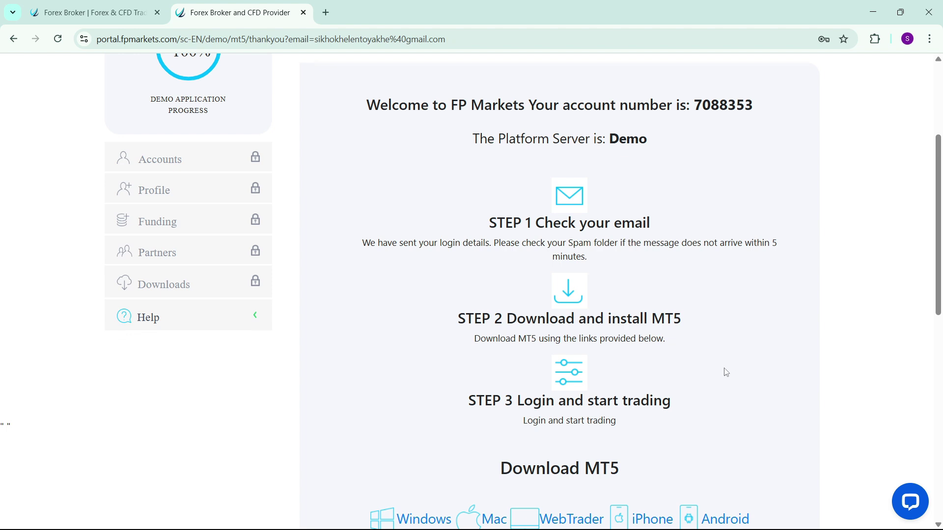
pyautogui.scroll(3, 726, 383)
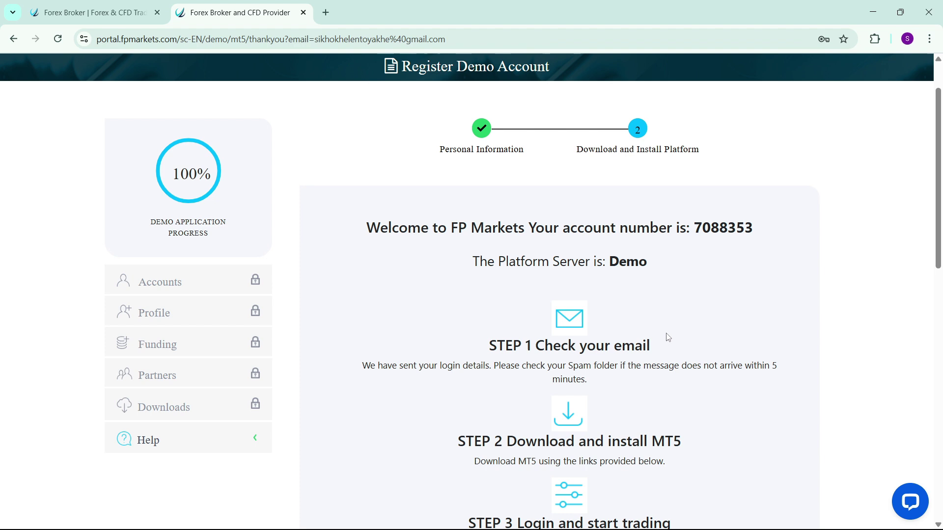
pyautogui.scroll(-5, 666, 351)
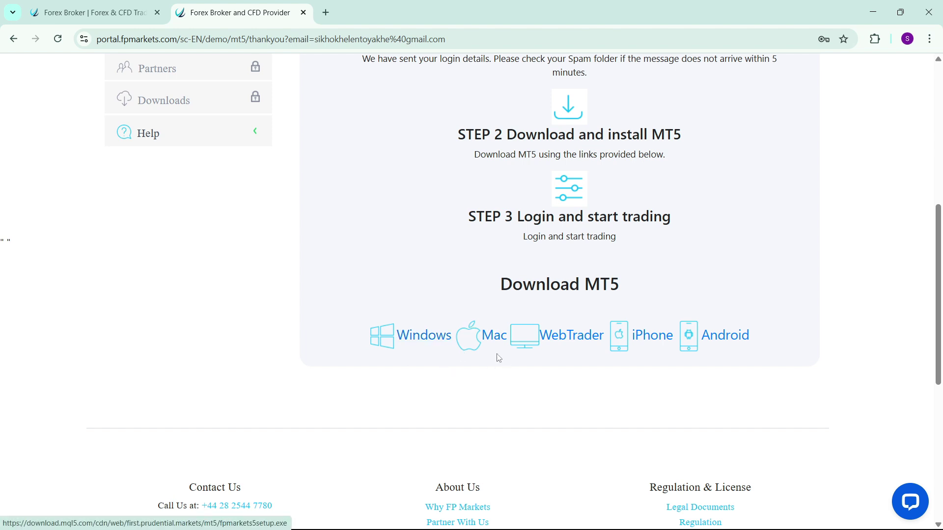
pyautogui.scroll(2, 611, 418)
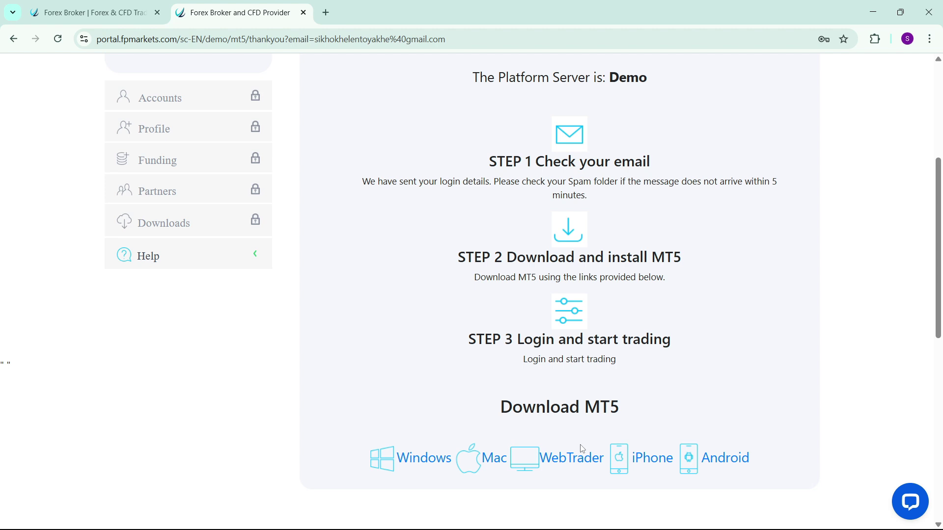
pyautogui.scroll(1, 583, 449)
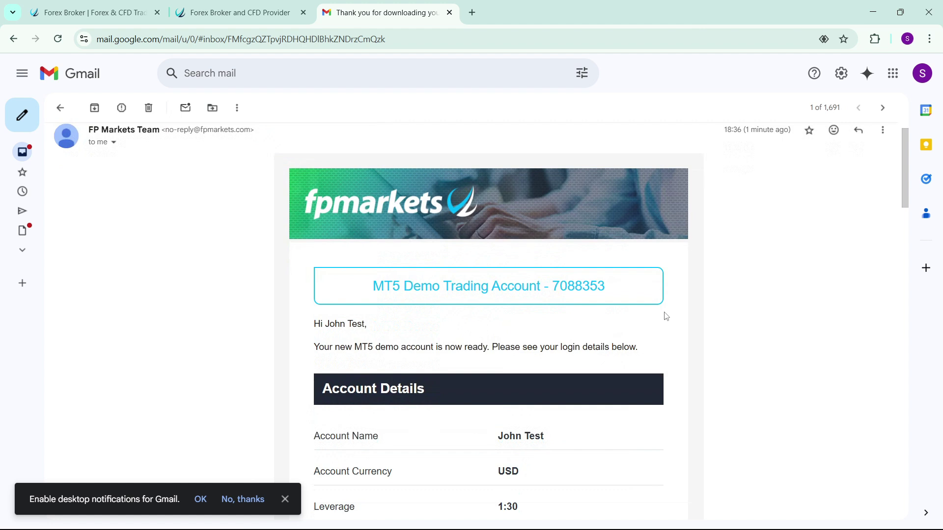
pyautogui.scroll(-1, 666, 316)
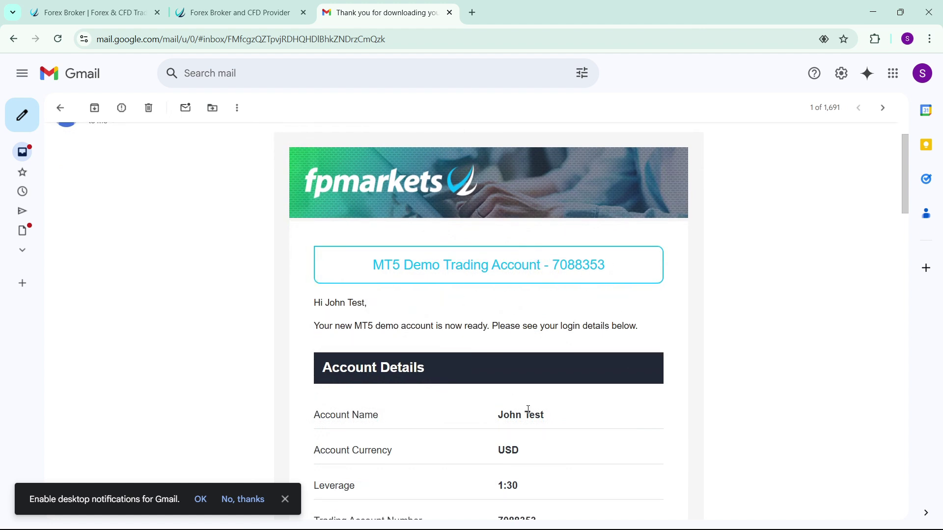
# Copy the demo account number from the FP Markets email heading, then minimise Chrome
pyautogui.scroll(-1, 499, 437)
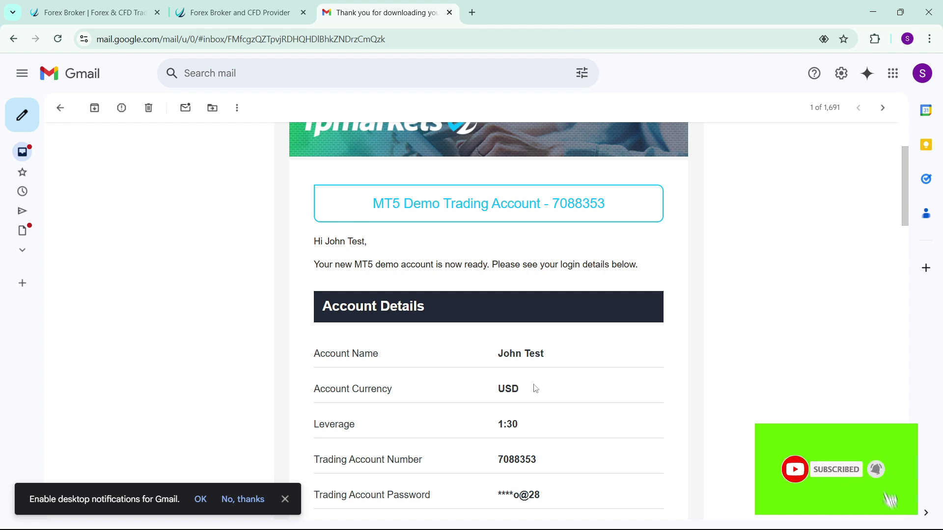
pyautogui.scroll(2, 534, 385)
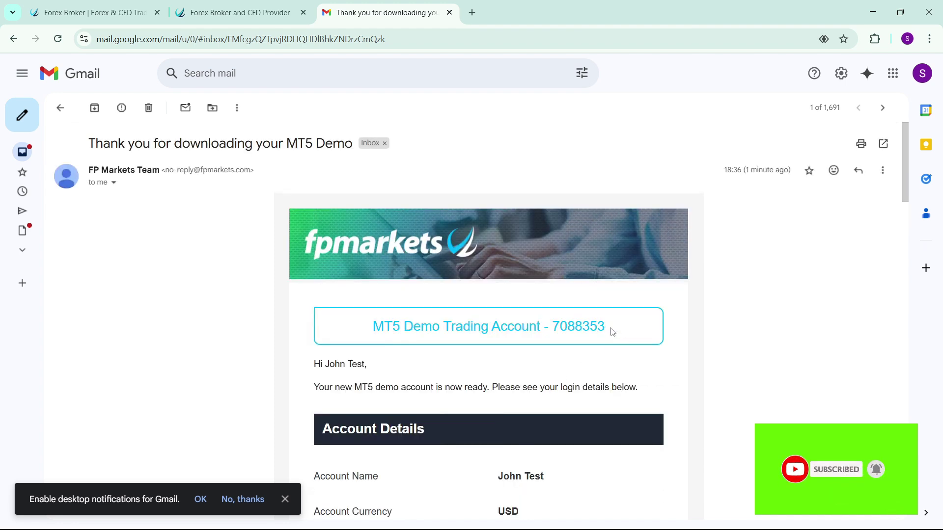
pyautogui.moveTo(611, 326); pyautogui.dragTo(581, 326)
pyautogui.tripleClick(581, 326)
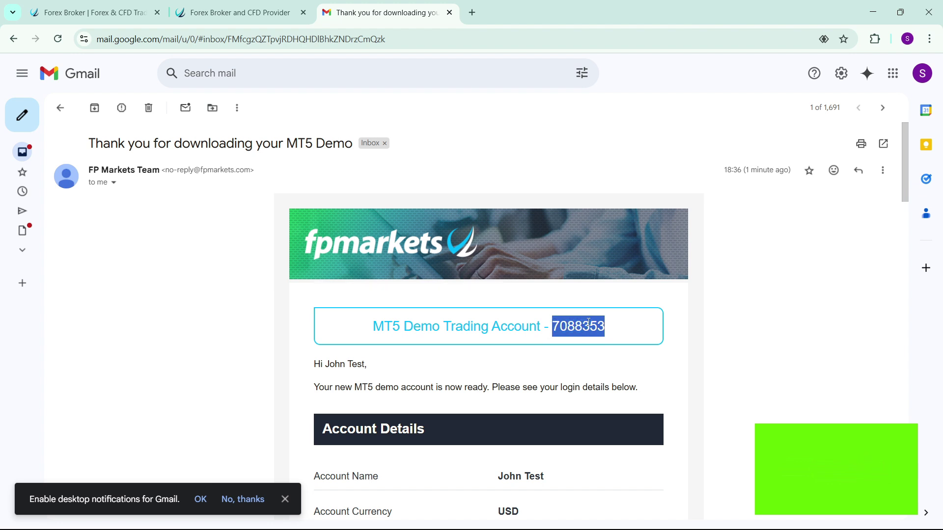
pyautogui.click(582, 325)
pyautogui.doubleClick(582, 325)
pyautogui.rightClick(584, 326)
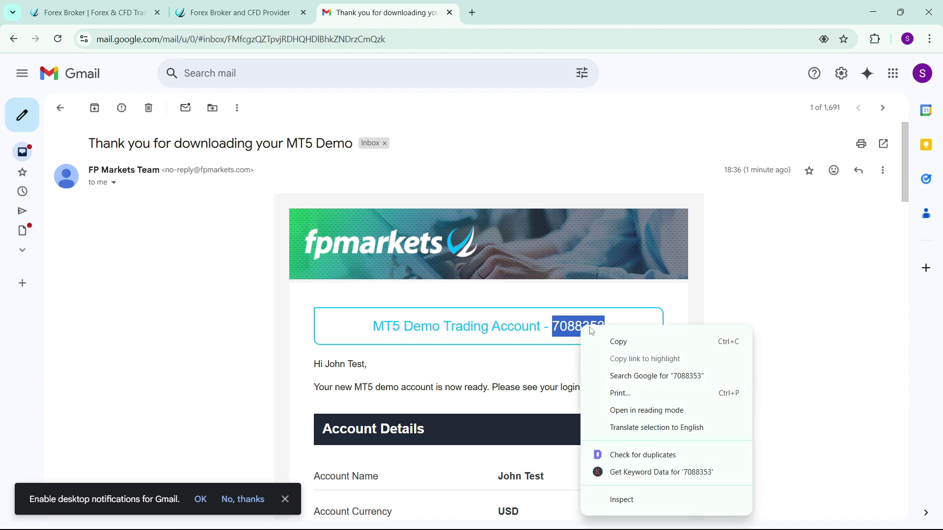
pyautogui.click(616, 337)
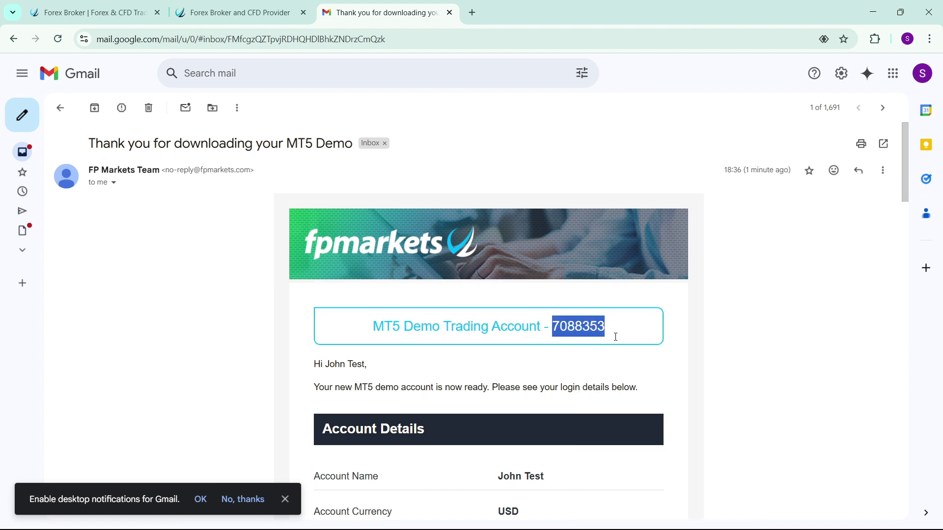
pyautogui.click(878, 16)
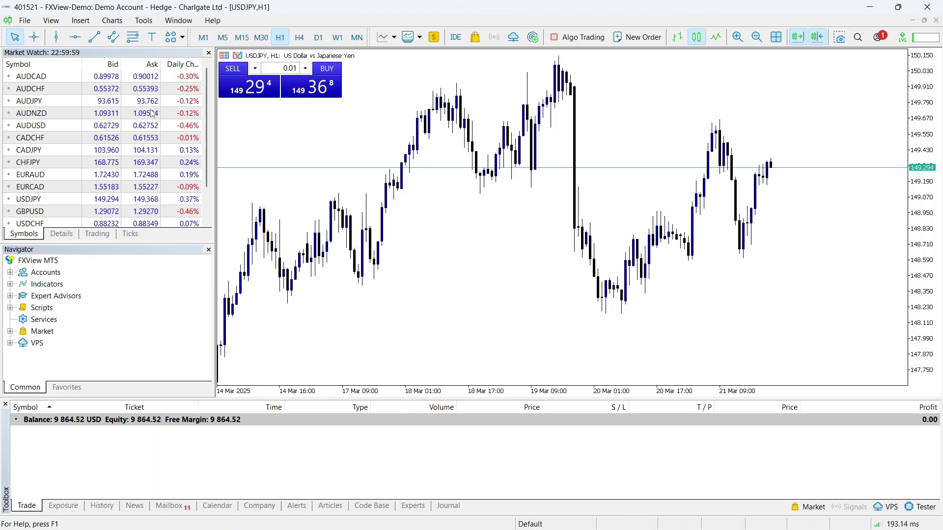
# Start File > Open an Account and search 'Fp markets' to list the FP Markets companies
pyautogui.click(31, 23)
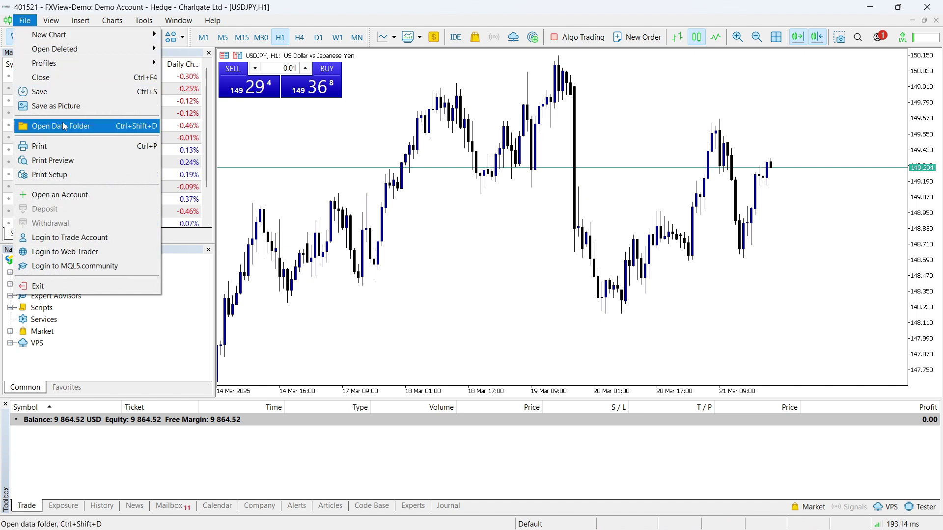
pyautogui.click(80, 195)
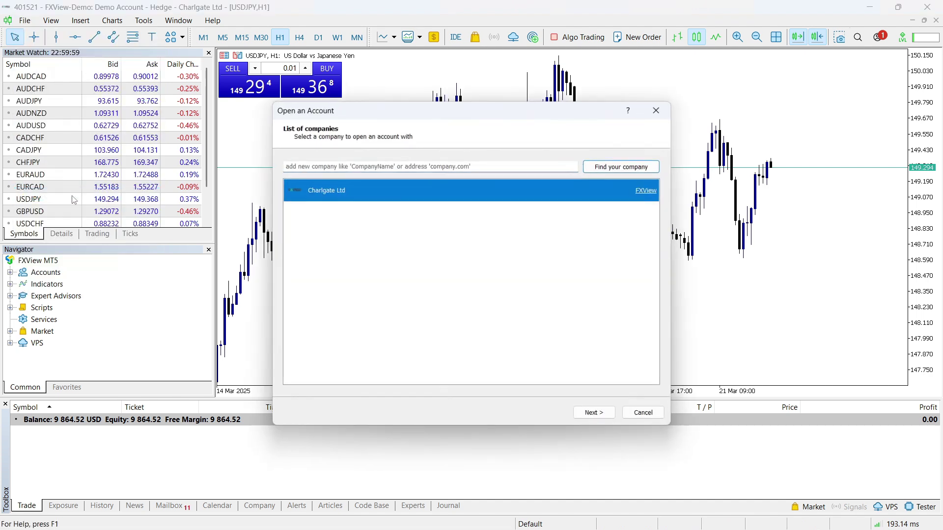
pyautogui.click(369, 169)
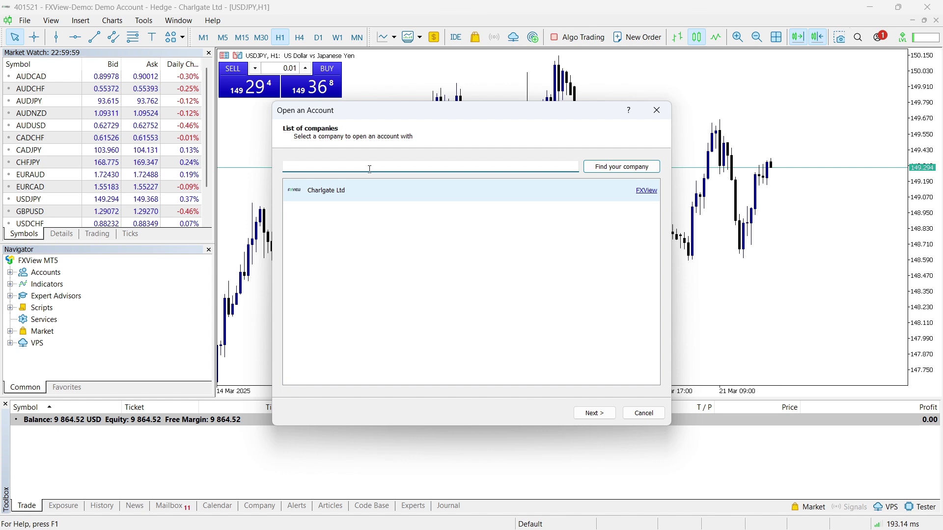
pyautogui.write('F')
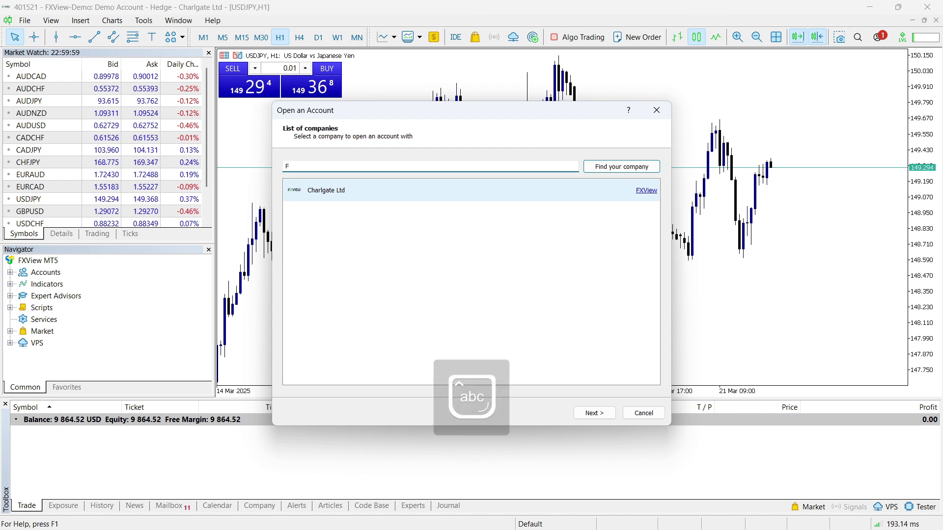
pyautogui.write('p market')
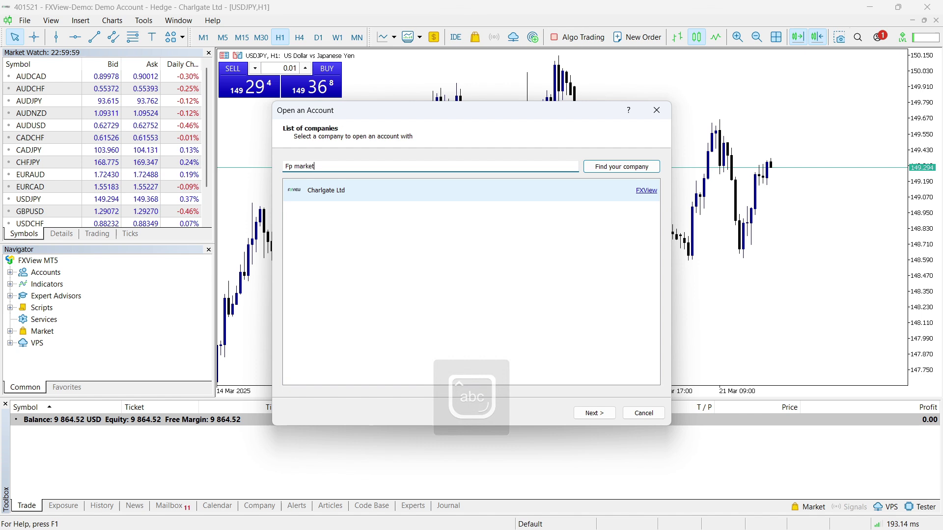
pyautogui.write('s')
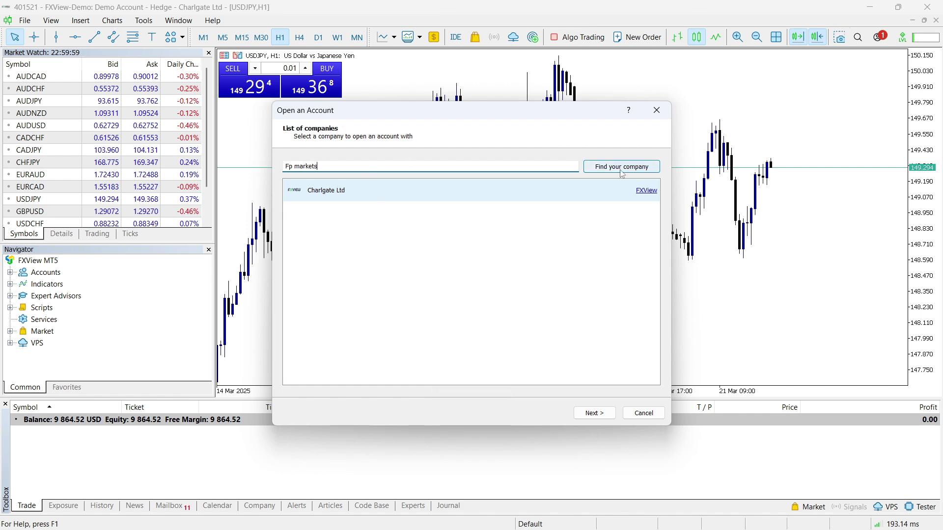
pyautogui.click(621, 167)
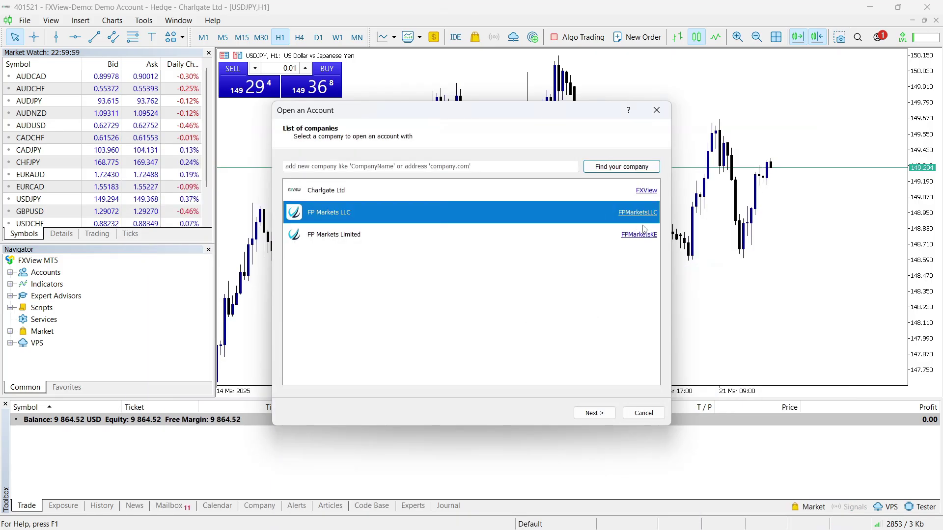
# Continue with FP Markets LLC, choose an existing trade account, and select the FPMarketsLLC-Demo server
pyautogui.click(597, 415)
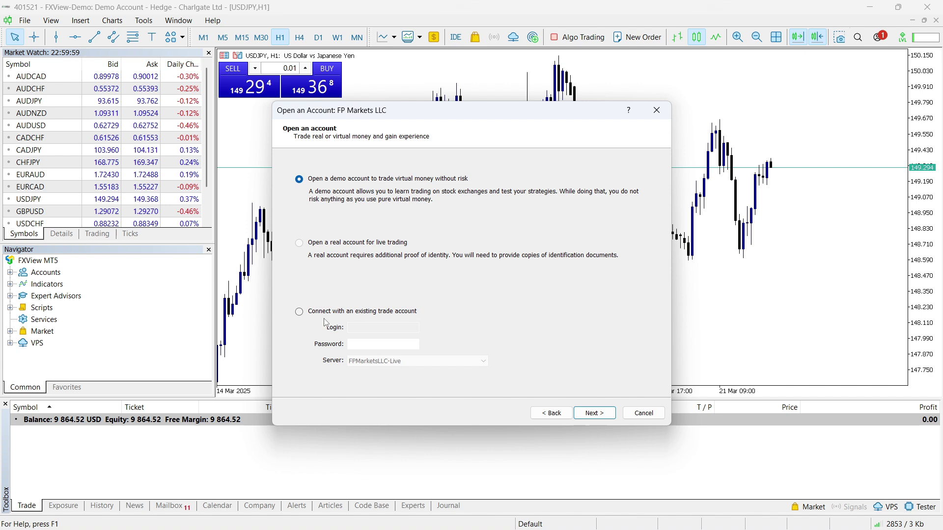
pyautogui.click(299, 313)
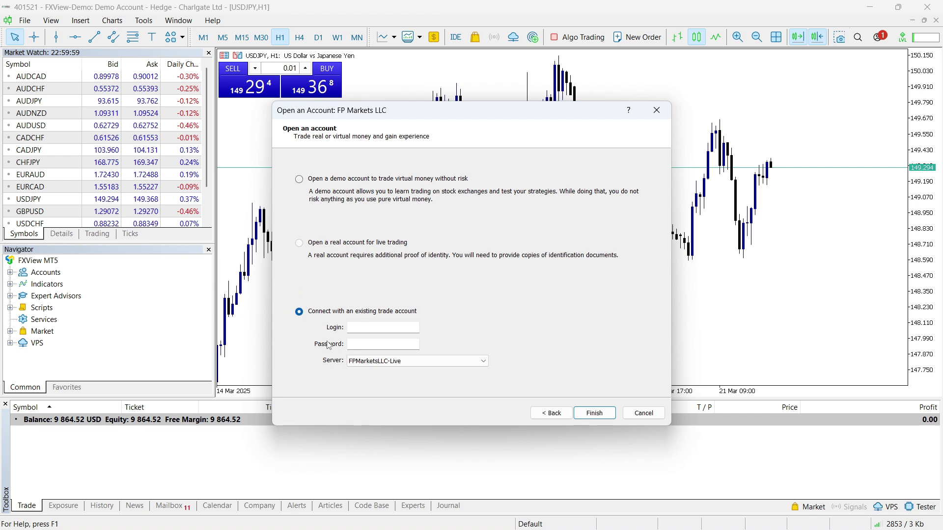
pyautogui.click(408, 363)
pyautogui.click(364, 377)
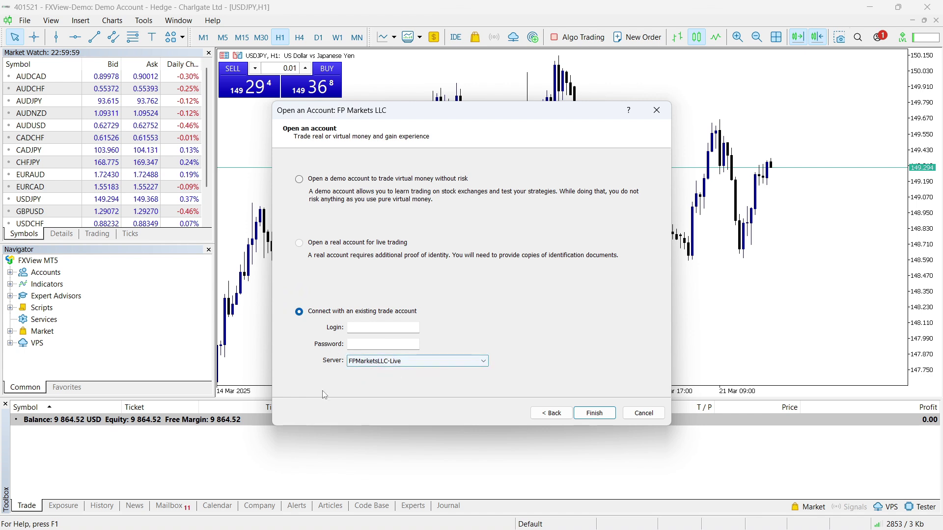
pyautogui.click(427, 361)
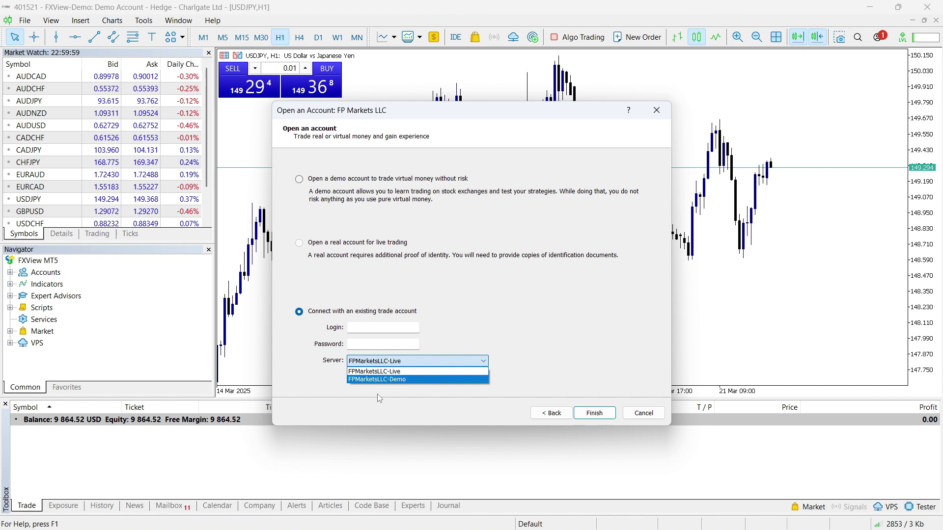
pyautogui.click(417, 378)
# Paste the copied account number as login, enter the account password, and finish connecting
pyautogui.click(366, 330)
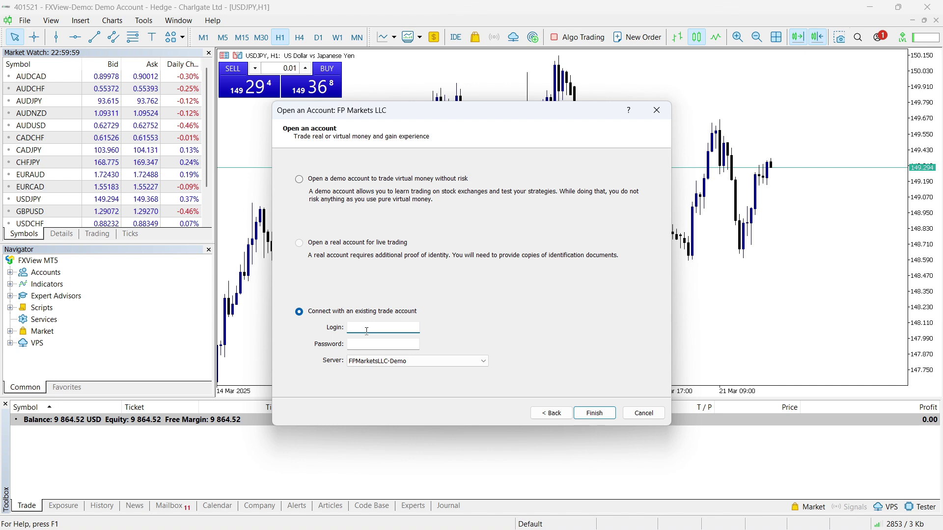
pyautogui.hotkey('ctrl', 'v')
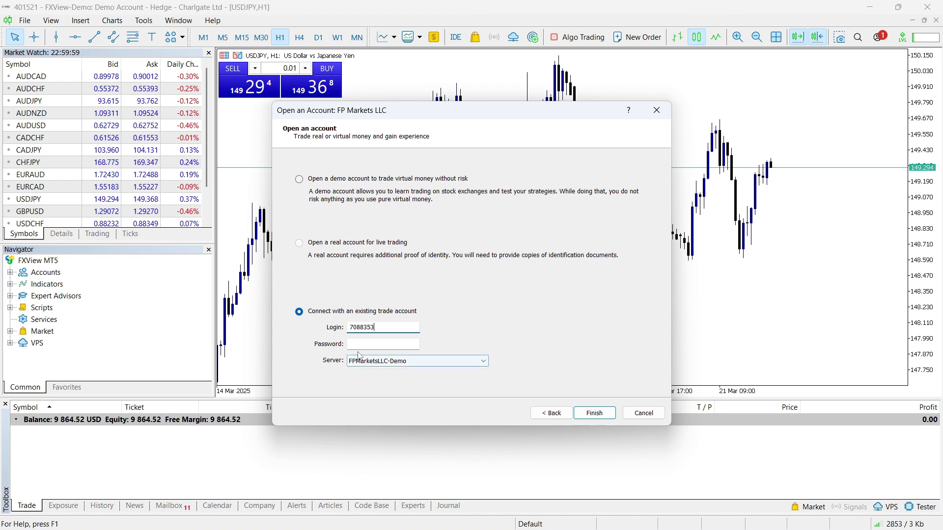
pyautogui.click(366, 344)
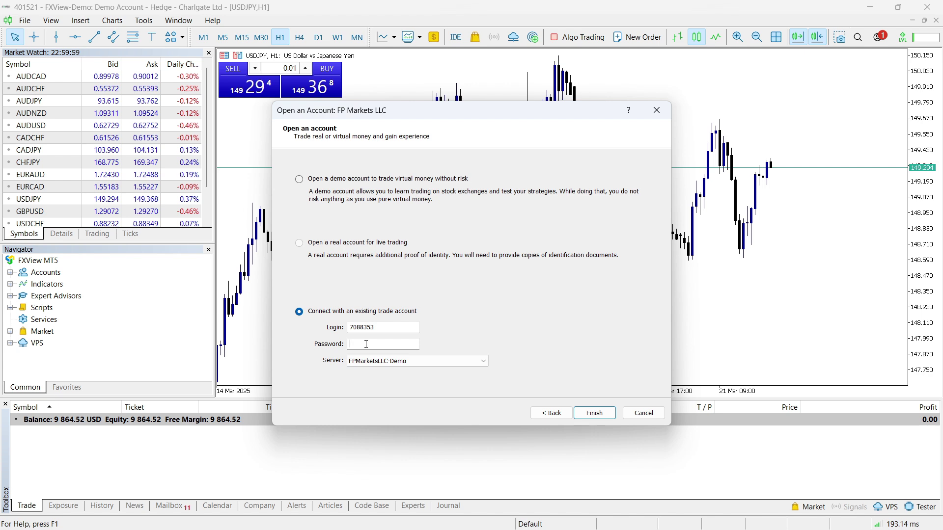
pyautogui.write('*****')
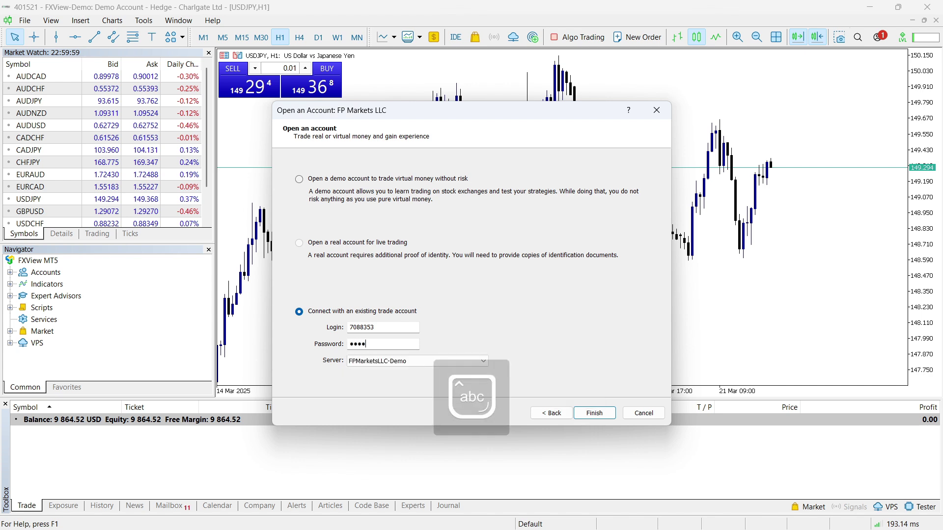
pyautogui.write('***')
pyautogui.click(603, 415)
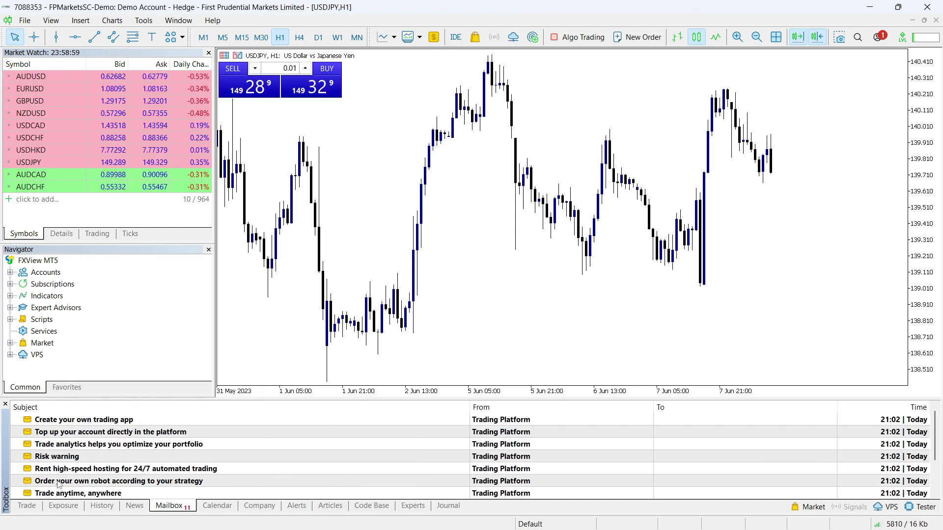
# Show the Toolbox Trade tab with the 100 000.00 USD balance, equity and free margin
pyautogui.click(33, 508)
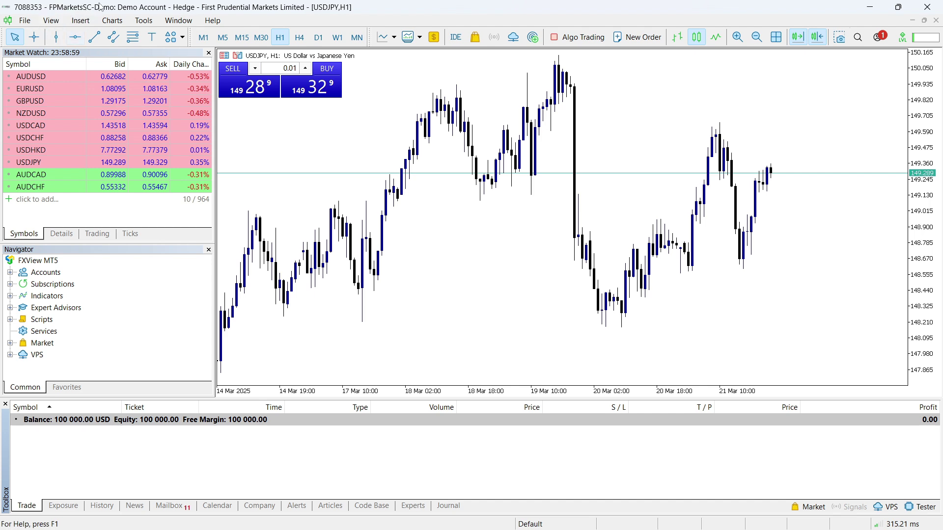
pyautogui.scroll(-5, 593, 193)
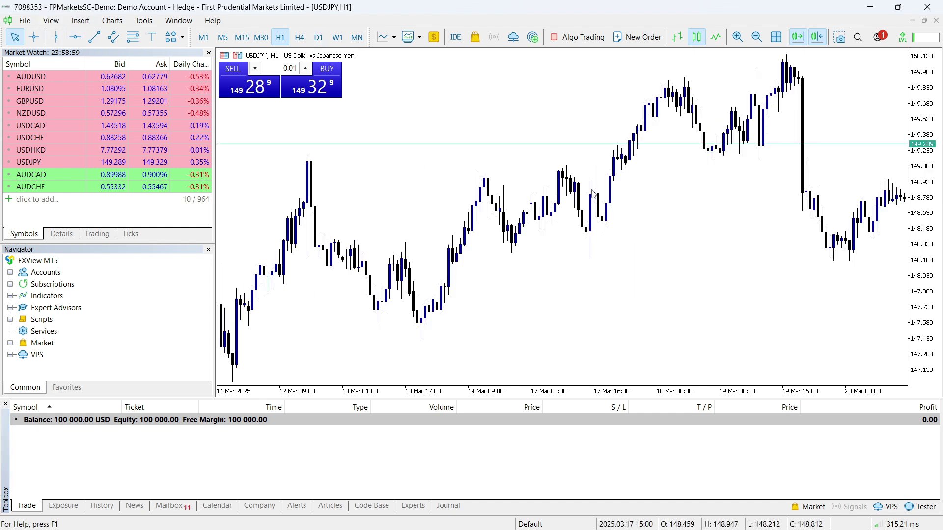